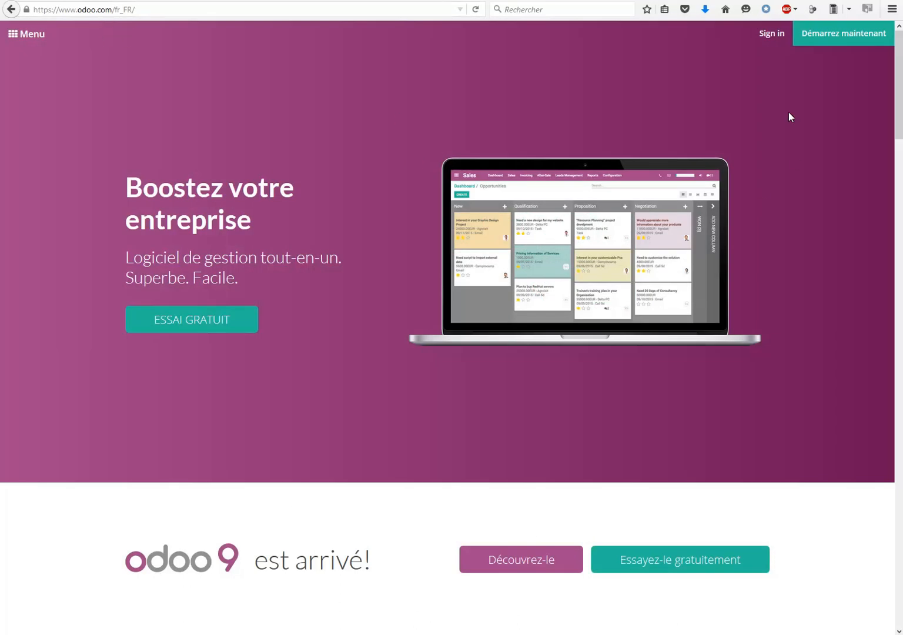
# Sign in to the Odoo account with the account e-mail and password.
pyautogui.click(771, 34)
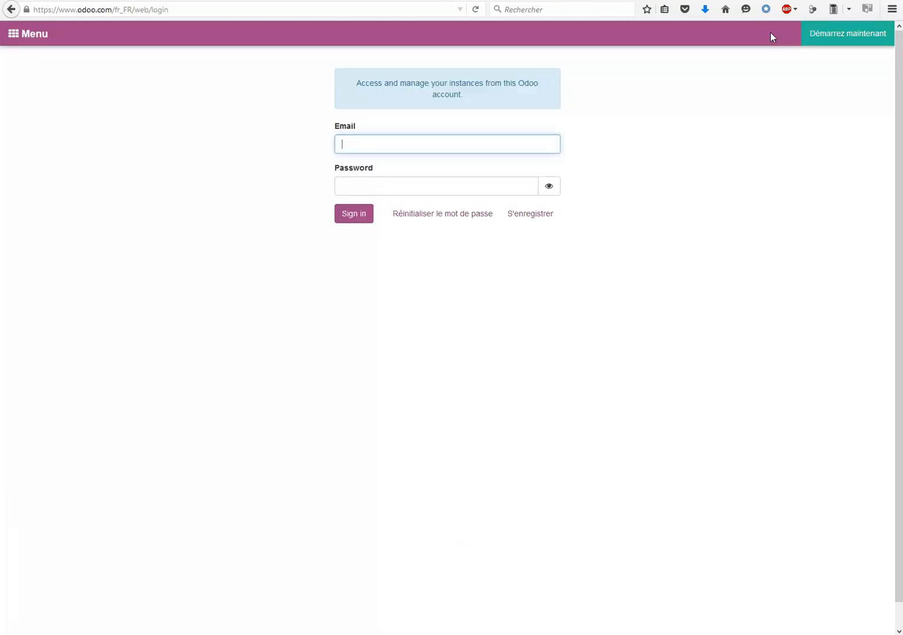
pyautogui.click(422, 146)
pyautogui.click(408, 159)
pyautogui.click(404, 190)
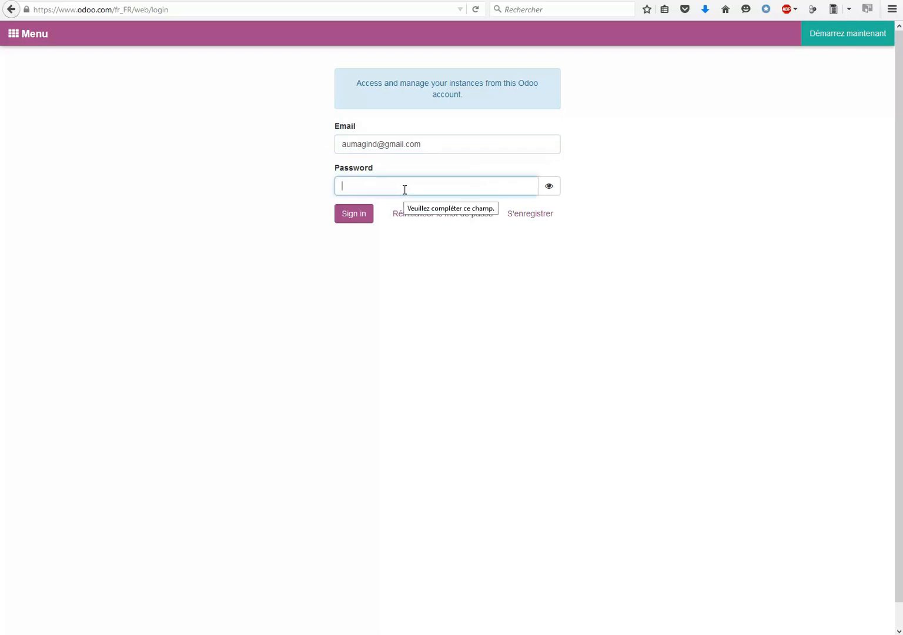
pyautogui.write('••••••••••••••')
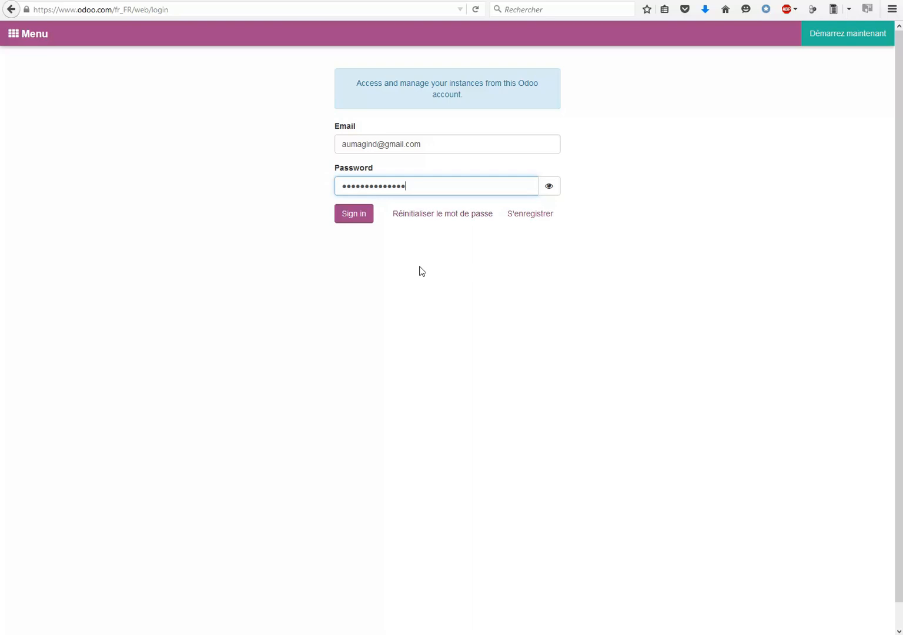
pyautogui.click(355, 220)
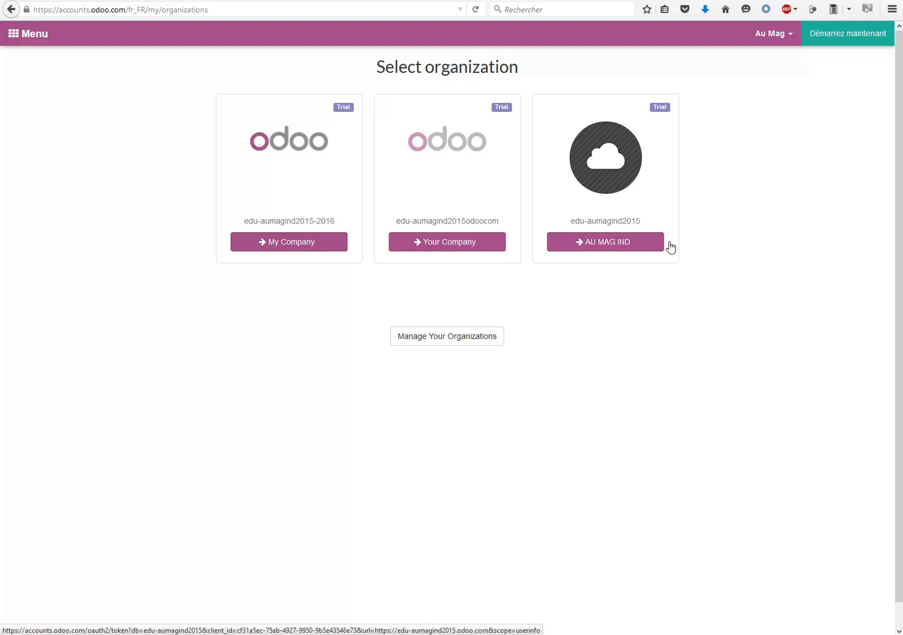
# Open the edu-aumagind2015-2016 organization database.
pyautogui.click(841, 37)
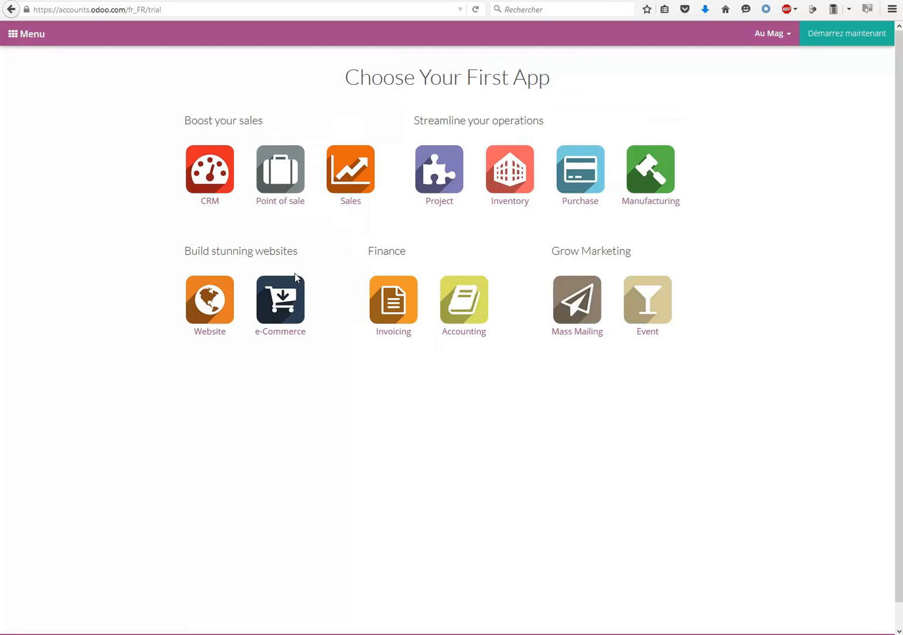
pyautogui.click(10, 9)
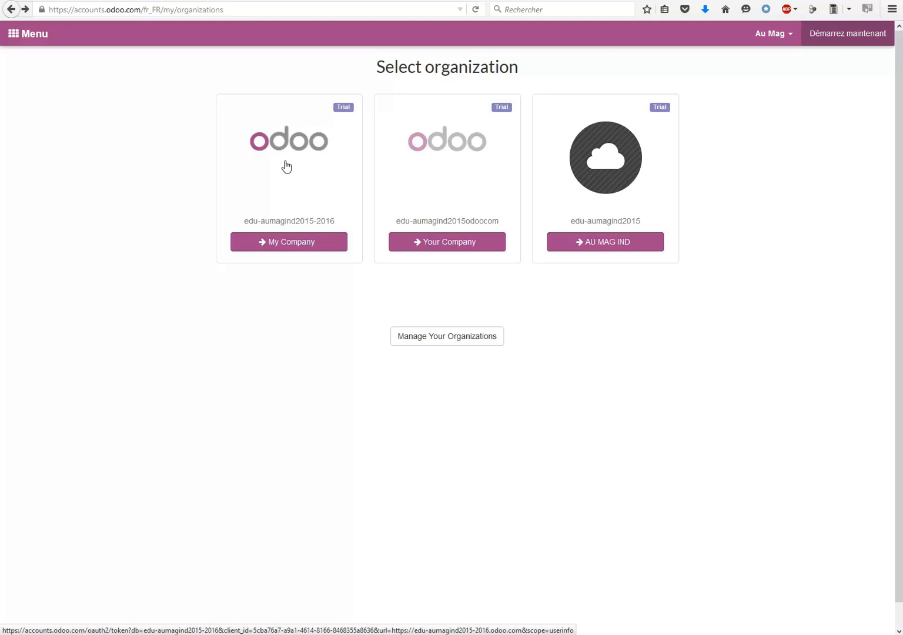
pyautogui.click(286, 167)
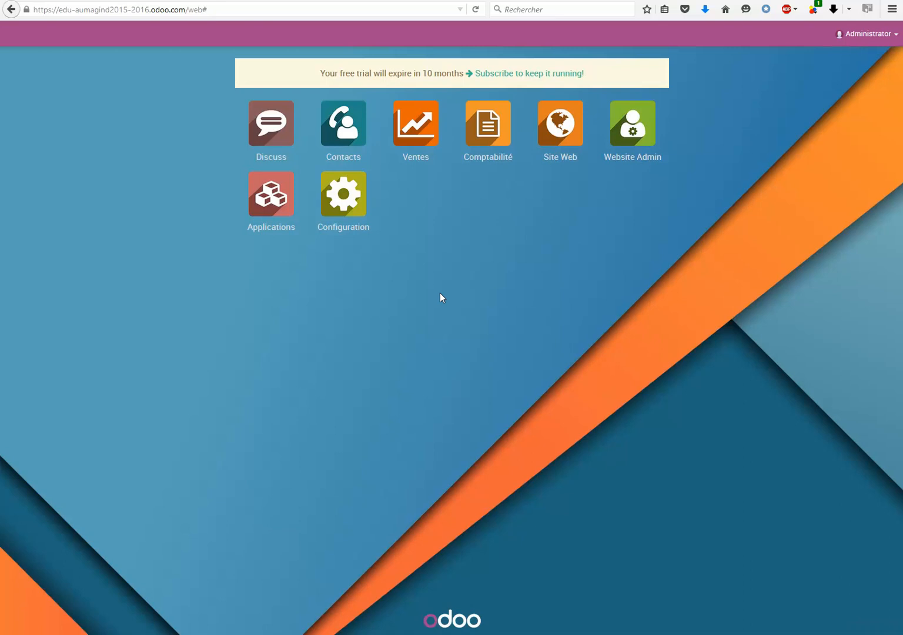
# Open the list of users in the Configuration app.
pyautogui.click(337, 186)
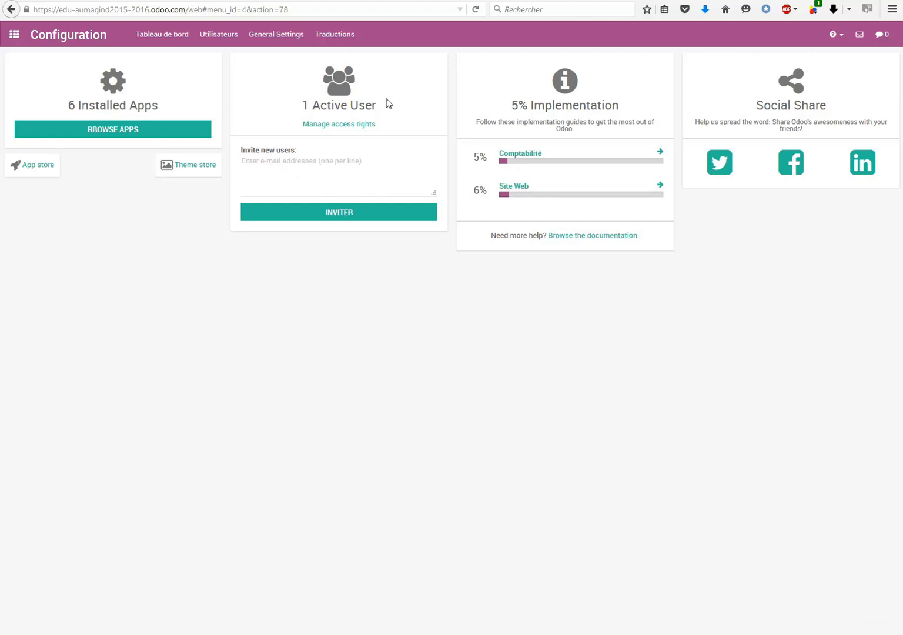
pyautogui.click(345, 125)
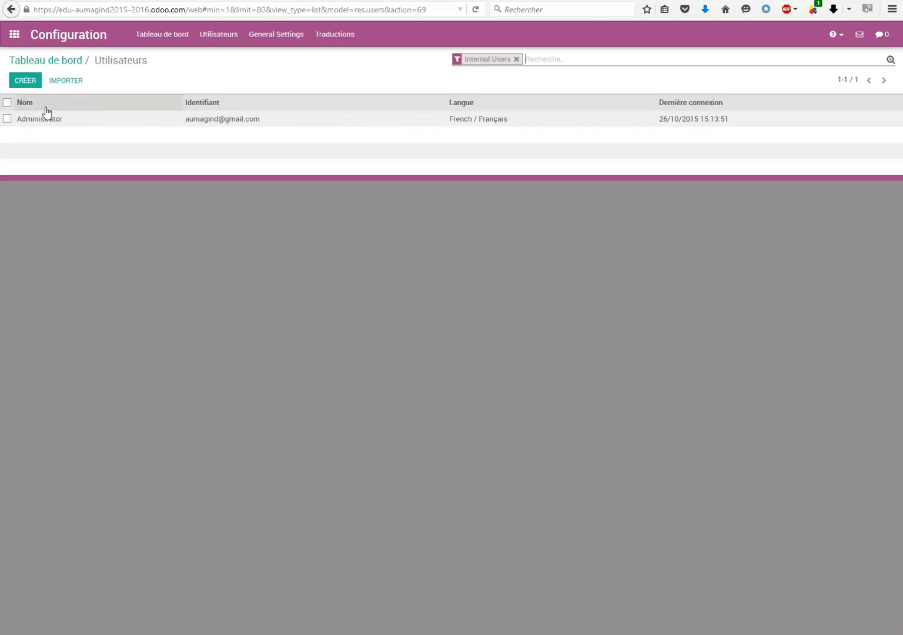
pyautogui.click(218, 39)
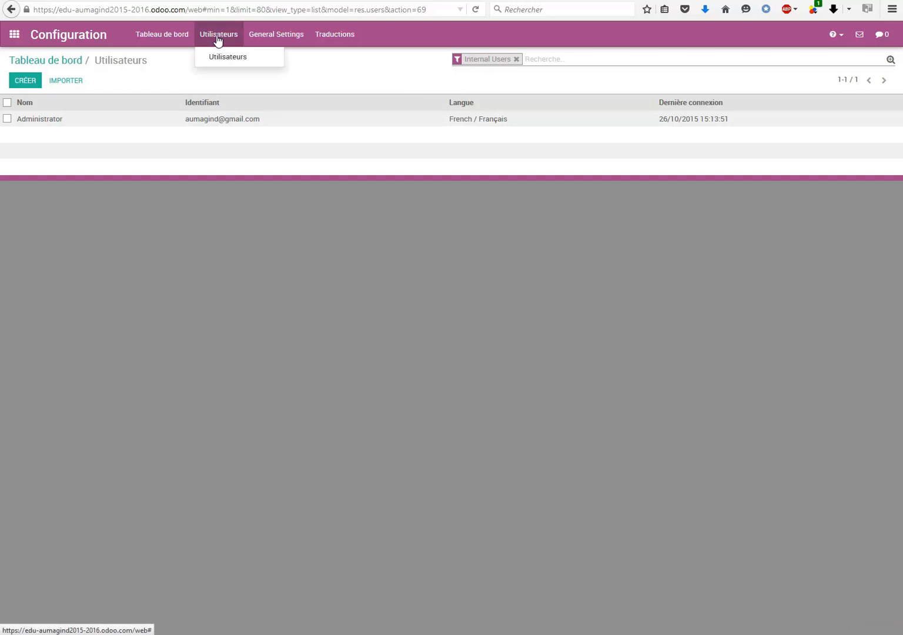
pyautogui.click(223, 57)
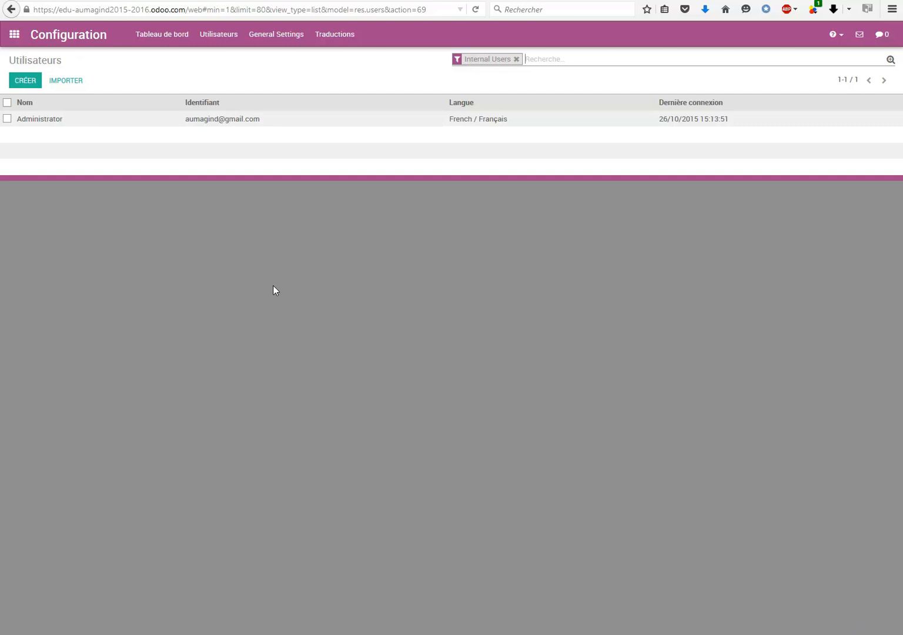
# Create a new user named Eleve and enter the student's e-mail address.
pyautogui.click(22, 86)
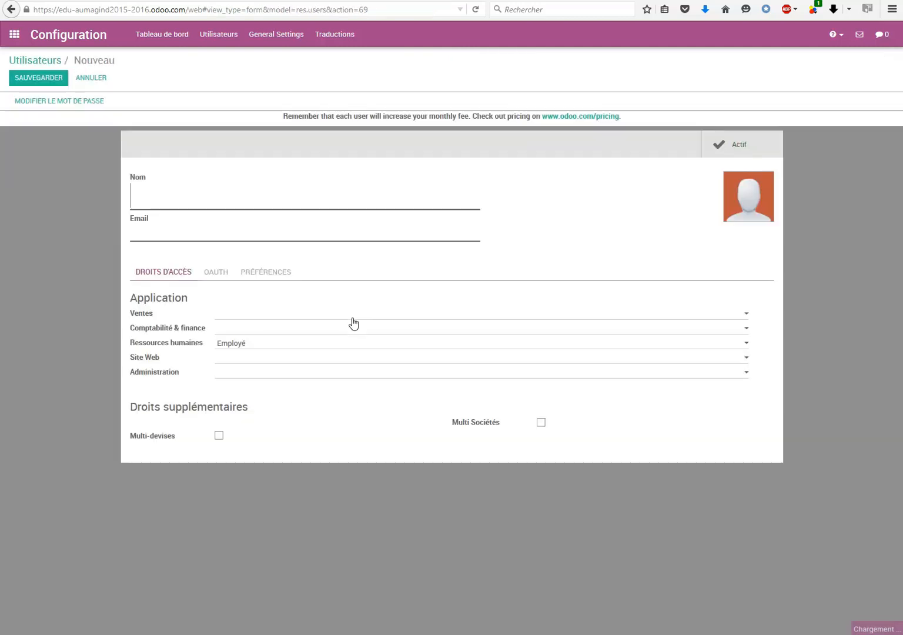
pyautogui.click(191, 196)
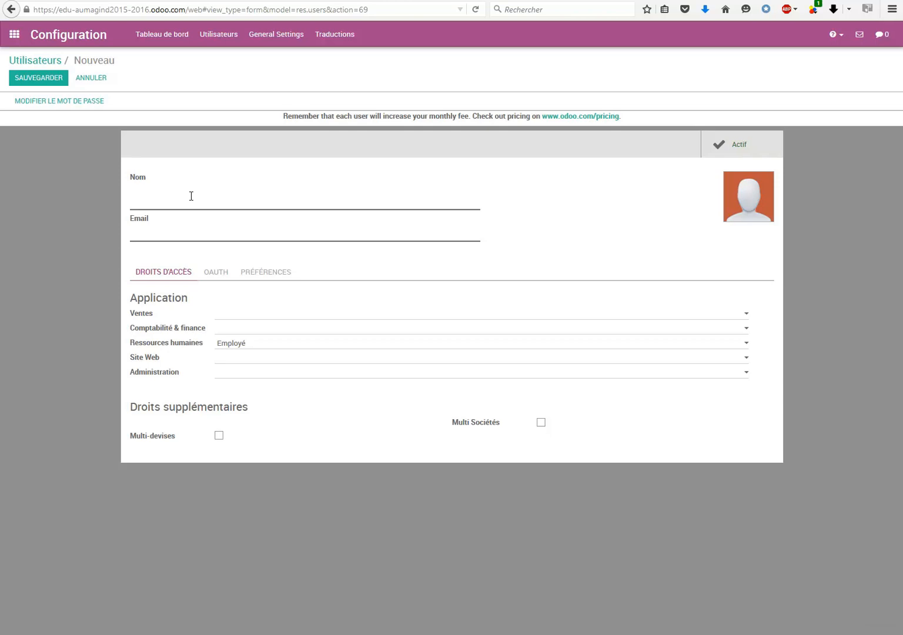
pyautogui.write('Eleve')
pyautogui.press('Tab')
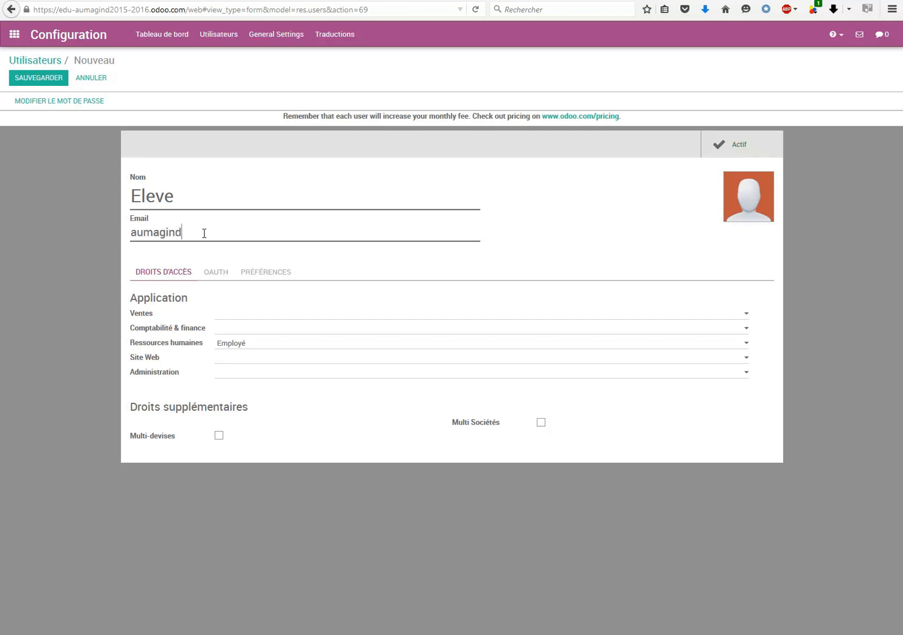
# Set access rights to Gestionnaire for Ventes, Adviser for Comptabilité, Employé for Ressources humaines, Editor and Designer for Site Web.
pyautogui.click(748, 316)
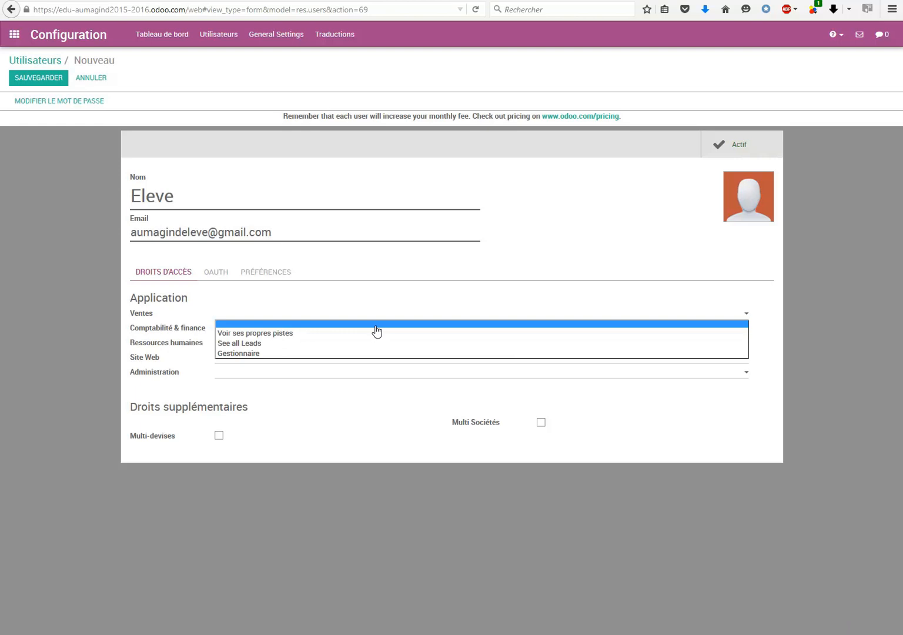
pyautogui.click(263, 354)
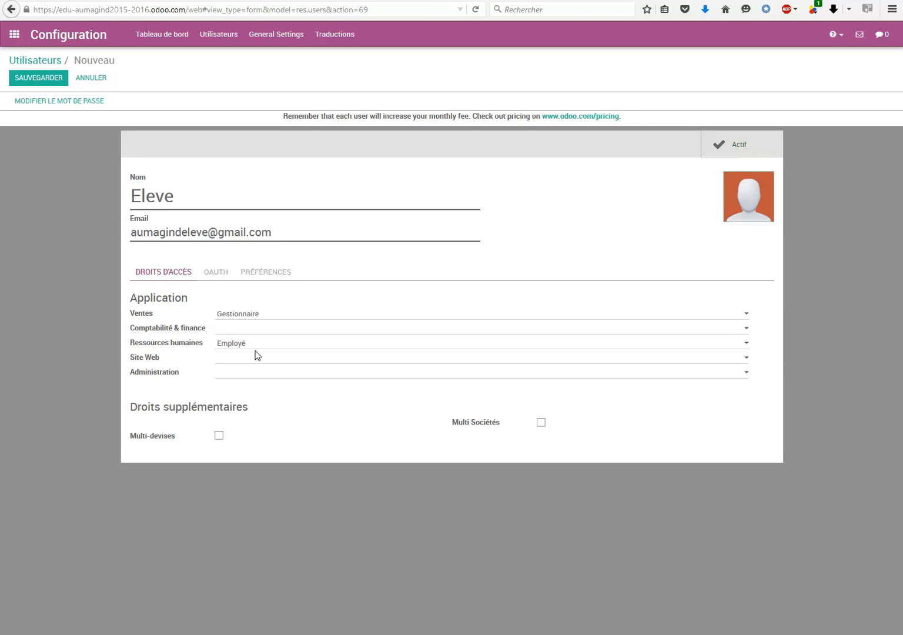
pyautogui.click(746, 330)
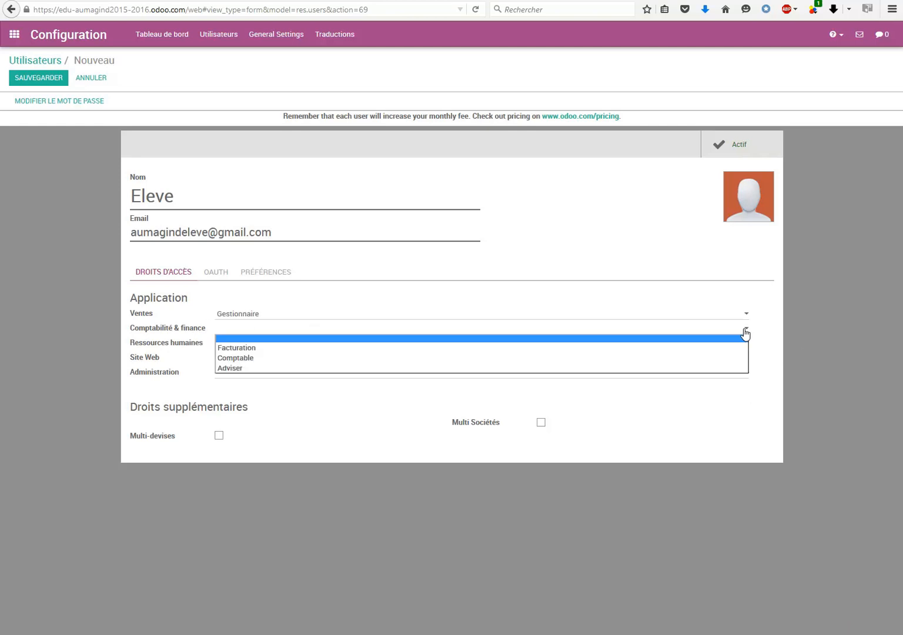
pyautogui.click(270, 368)
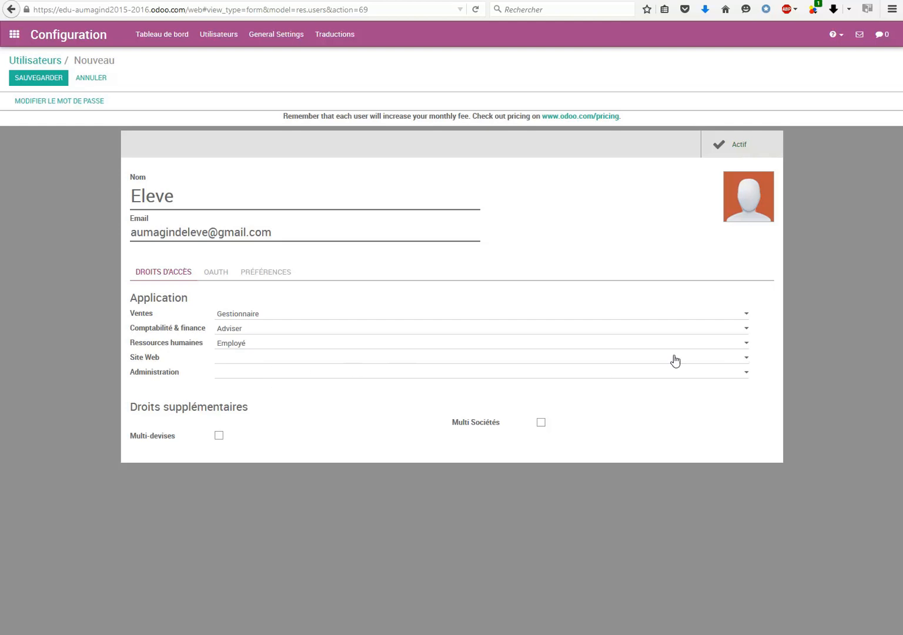
pyautogui.click(746, 344)
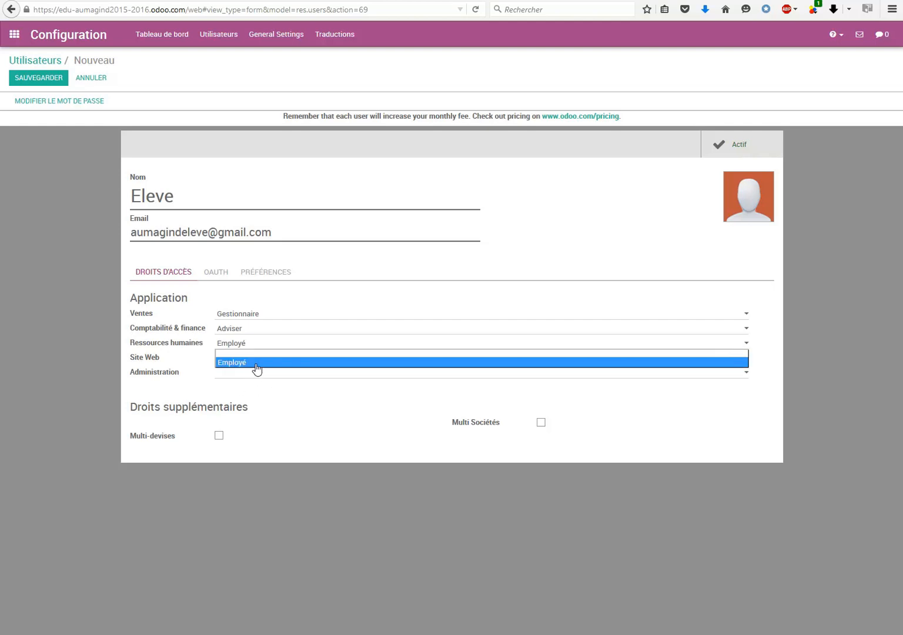
pyautogui.click(255, 363)
pyautogui.click(747, 360)
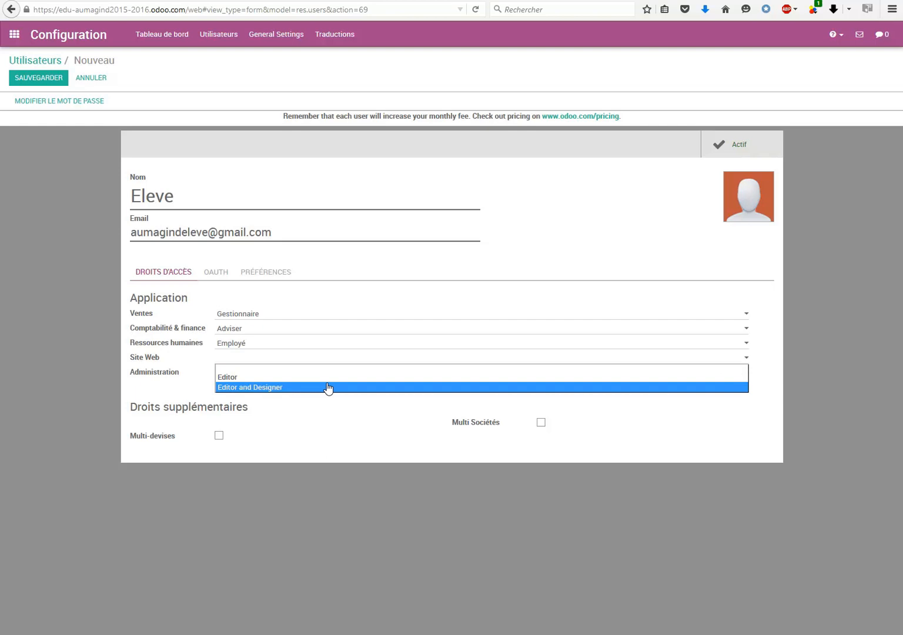
pyautogui.click(327, 388)
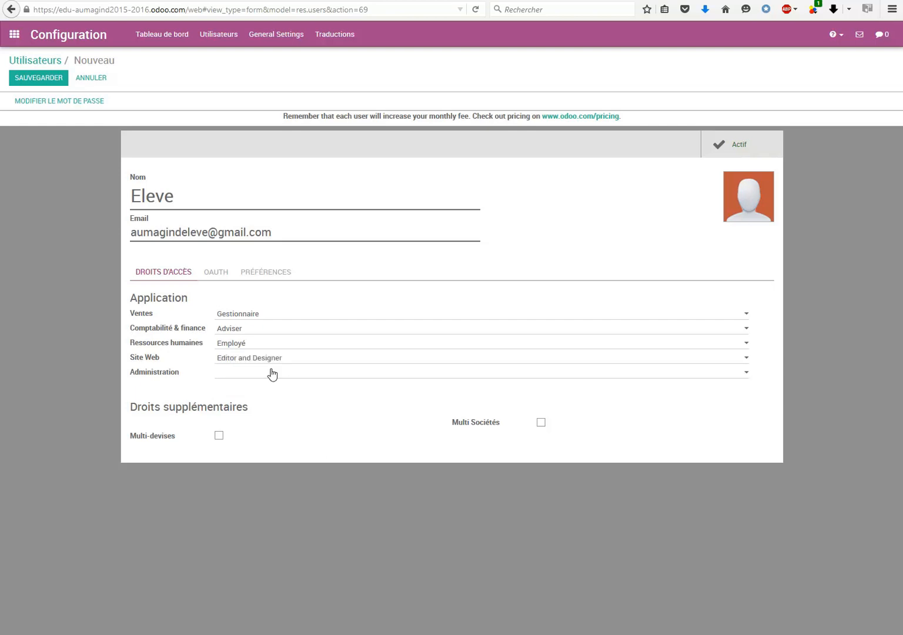
# Clear the Administration access right and save the new user.
pyautogui.click(746, 374)
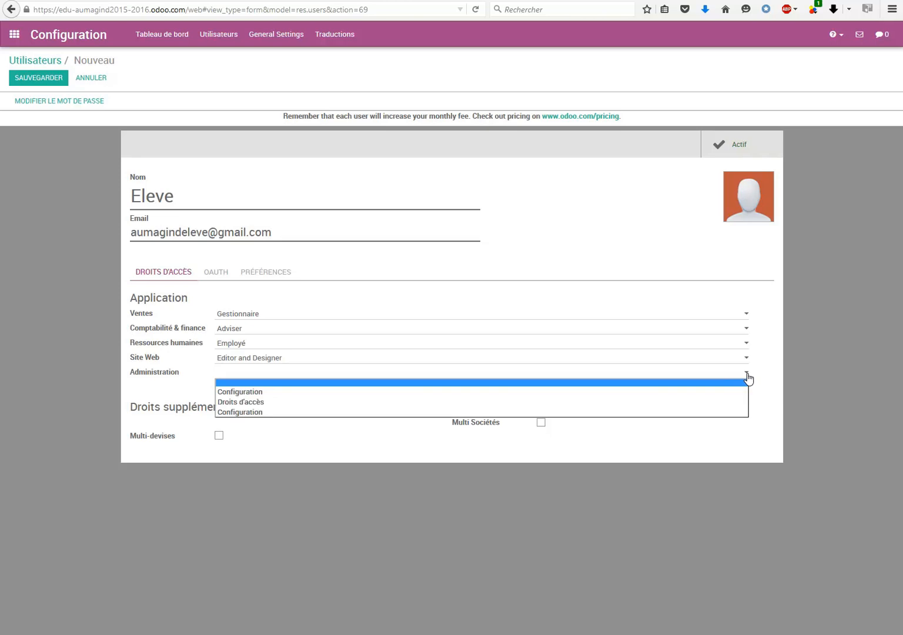
pyautogui.click(272, 393)
pyautogui.click(283, 374)
pyautogui.click(279, 384)
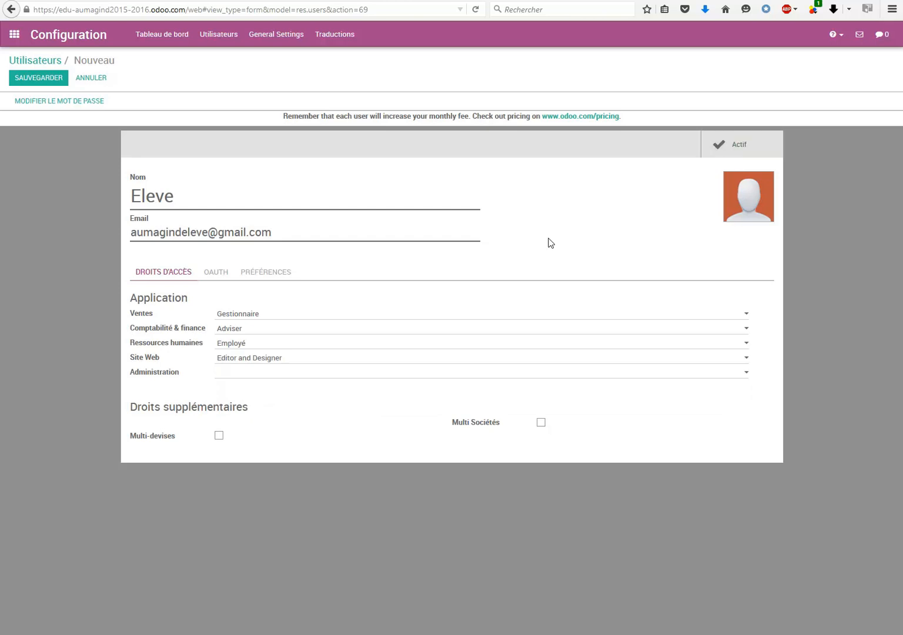
pyautogui.click(37, 79)
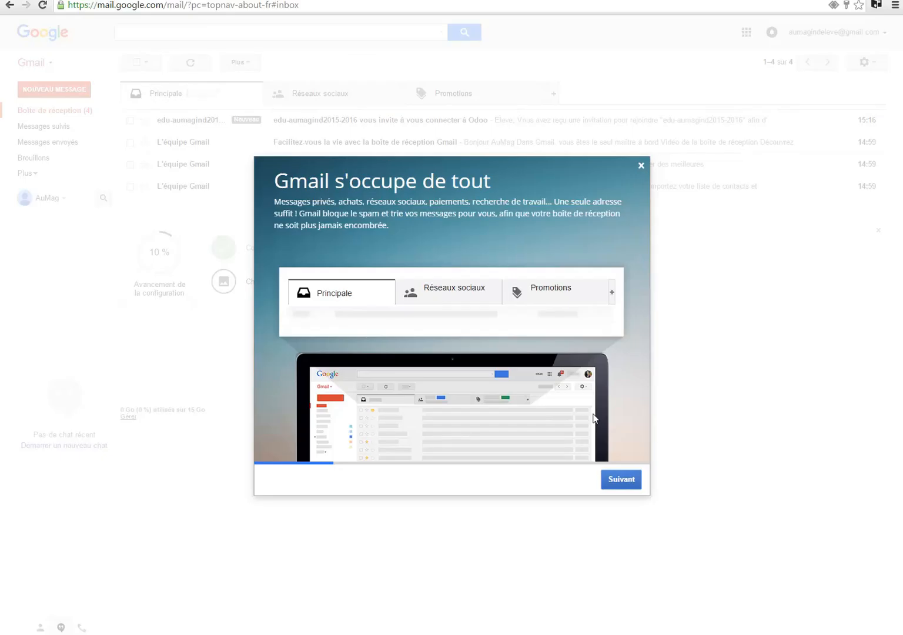
# Switch to Gmail, close the welcome dialog, and delete all inbox conversations.
pyautogui.click(641, 165)
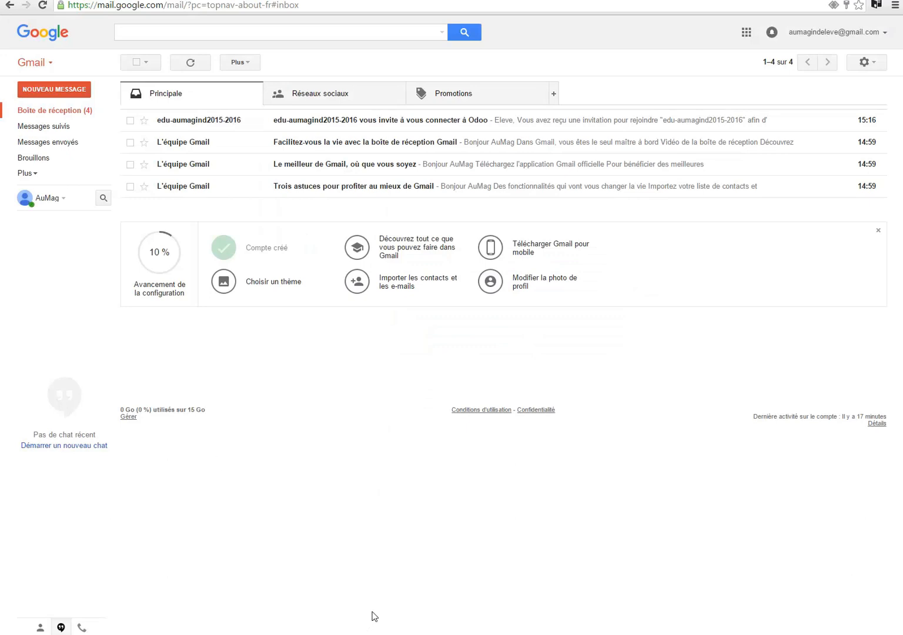
pyautogui.click(139, 63)
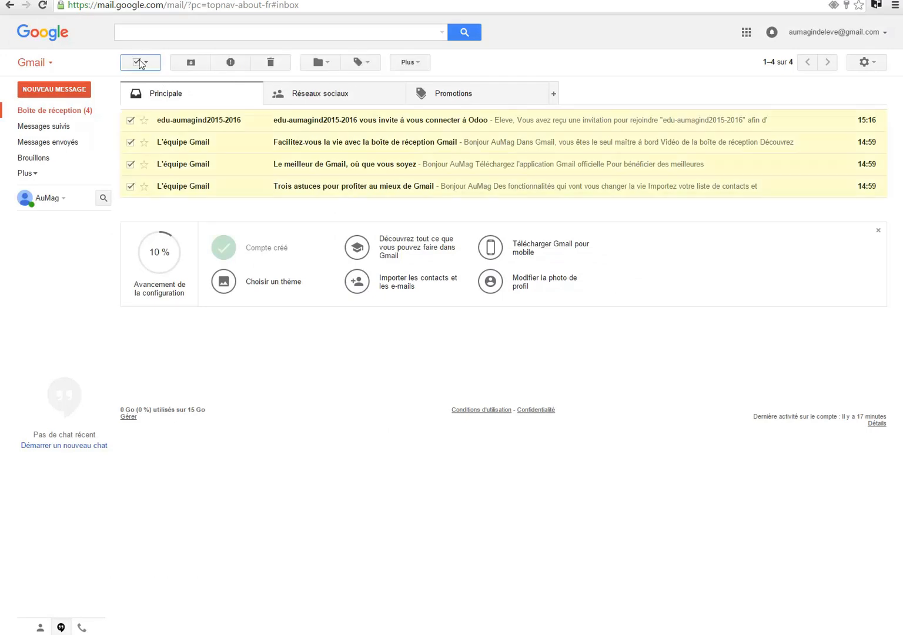
pyautogui.click(270, 62)
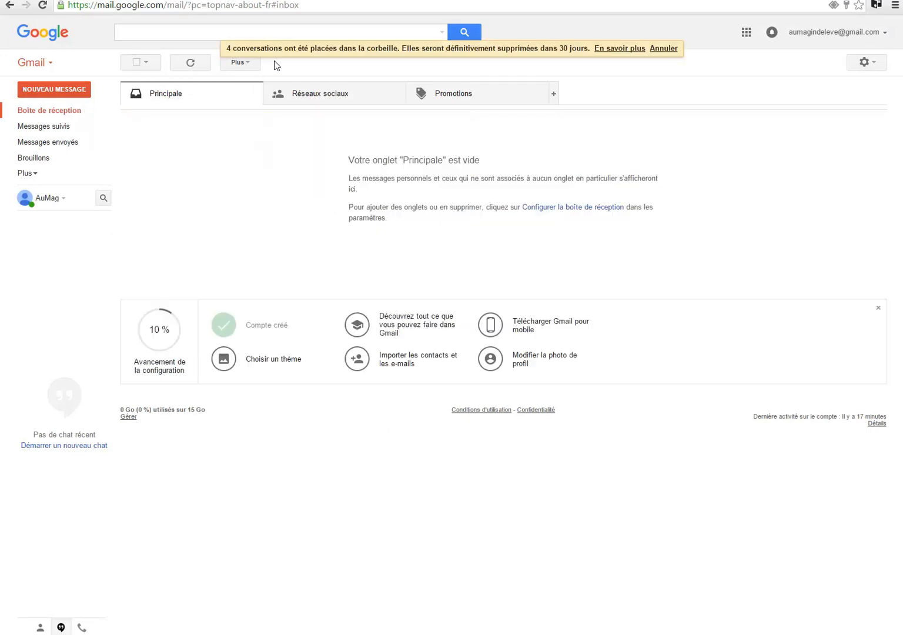
# Open the Odoo invitation e-mail from the Gmail trash and follow its accept-invitation link.
pyautogui.click(65, 111)
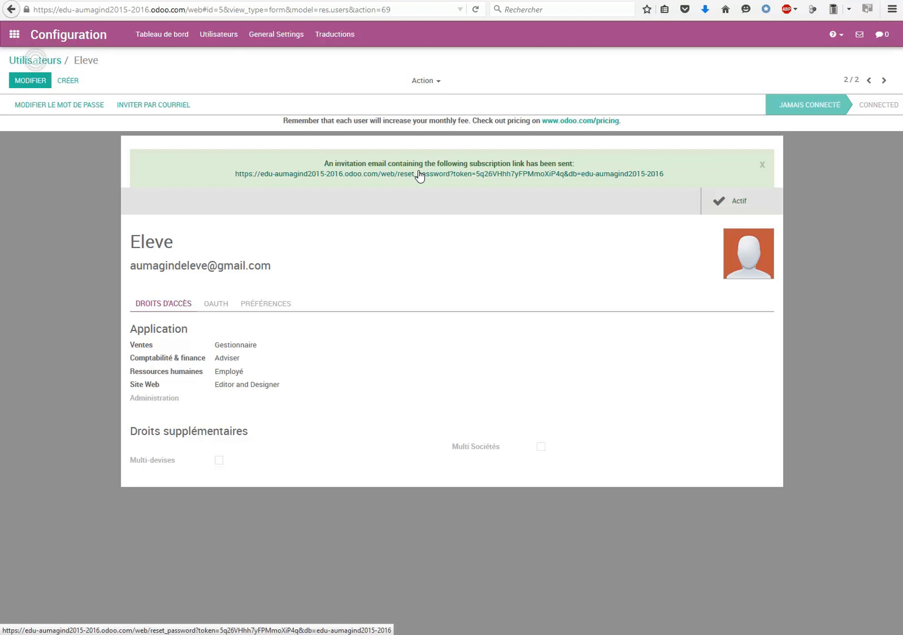
pyautogui.click(420, 176)
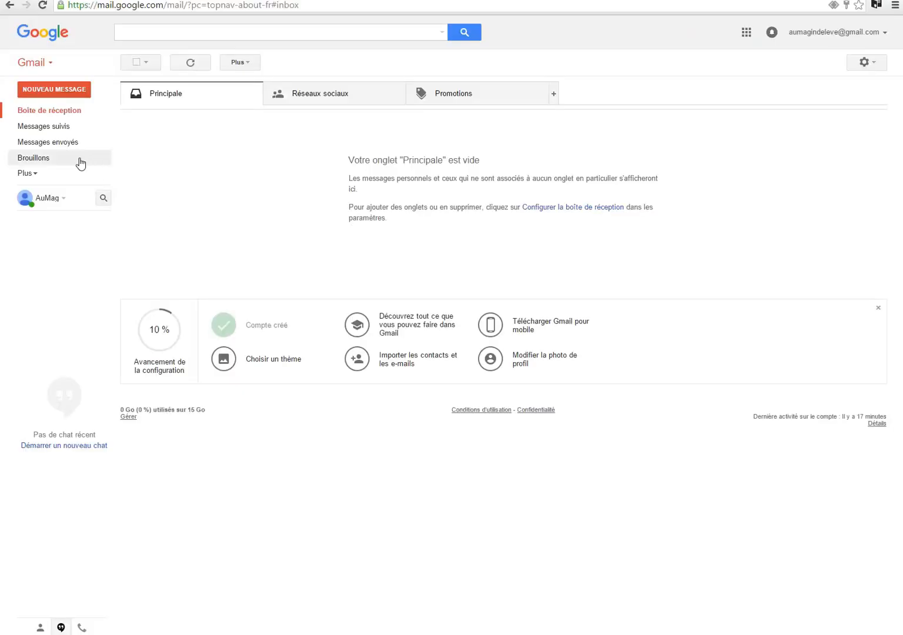
pyautogui.click(26, 174)
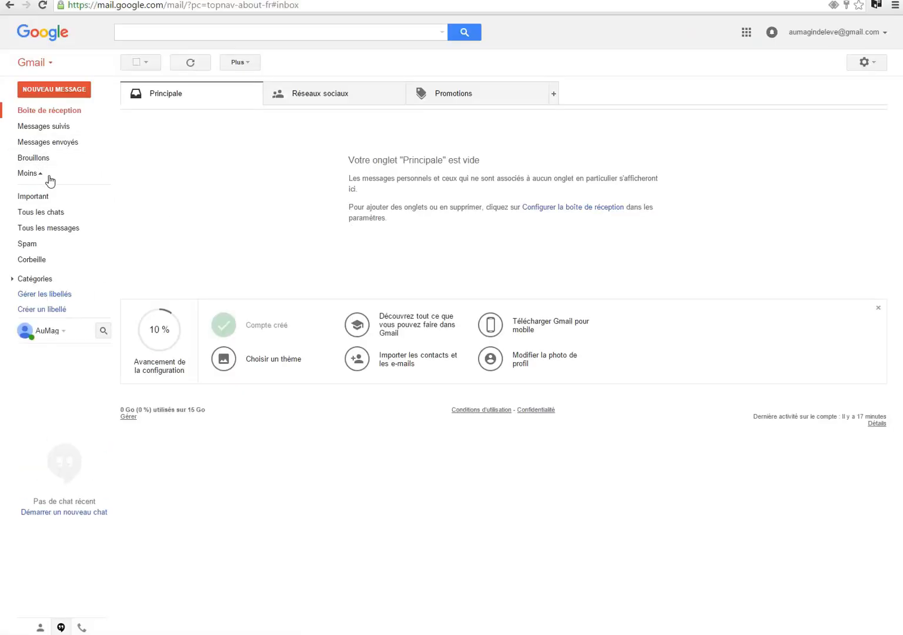
pyautogui.click(38, 264)
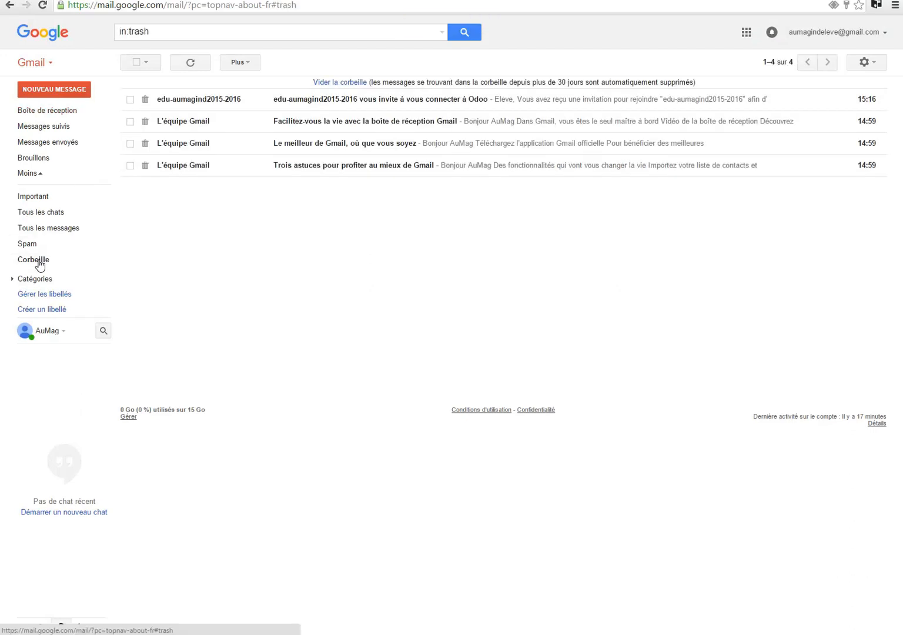
pyautogui.click(198, 102)
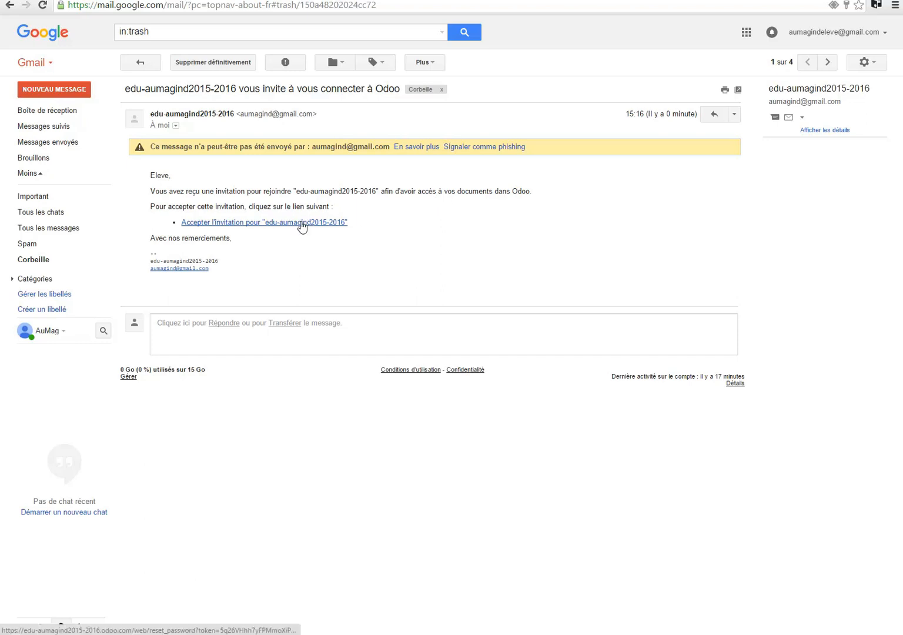
pyautogui.click(302, 225)
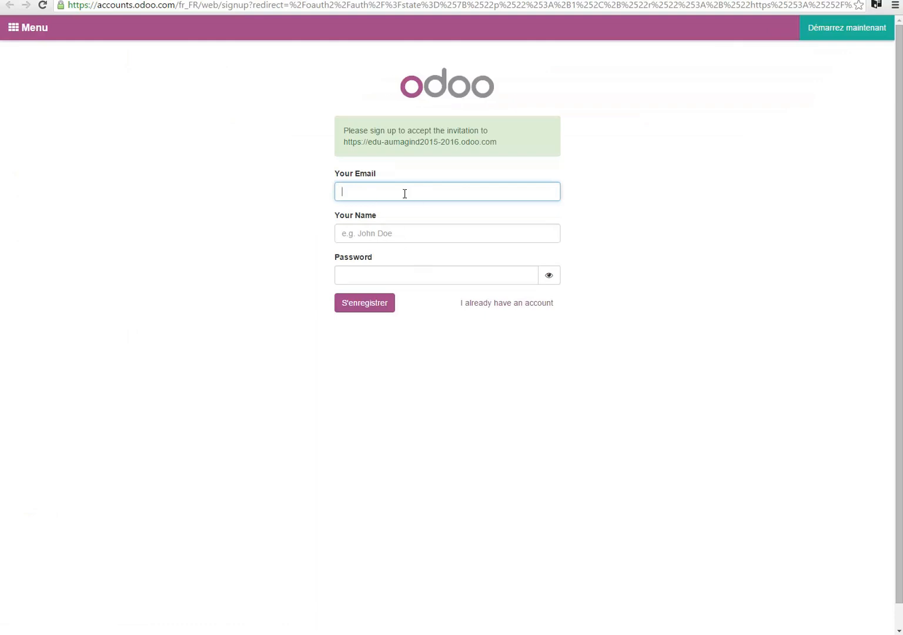
# Fill in the sign-up form with the invited user's e-mail address and the name Eleve.
pyautogui.click(443, 224)
pyautogui.write('Eleve')
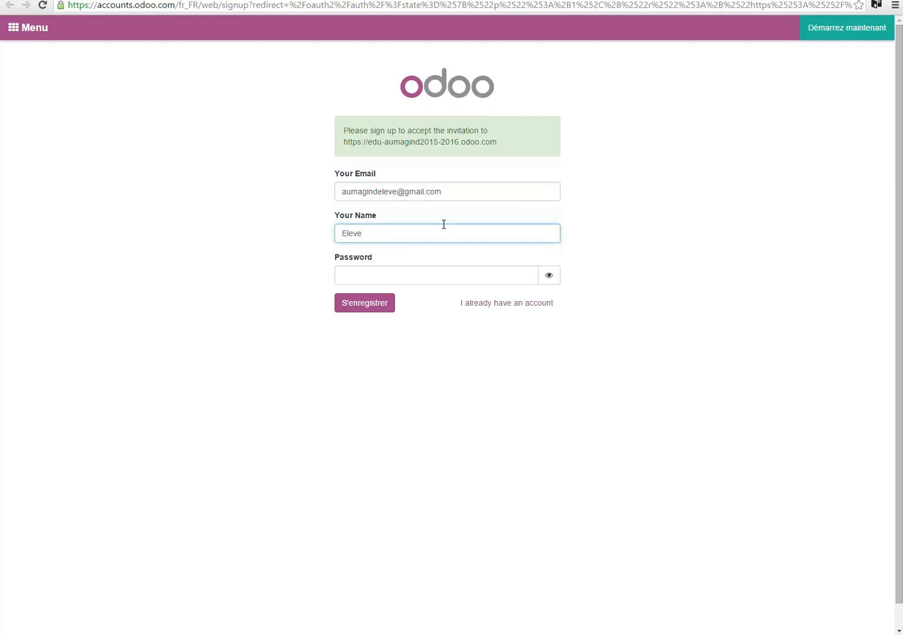
# Enter the account password, register, then dismiss the browser's save-password and translation prompts.
pyautogui.click(392, 272)
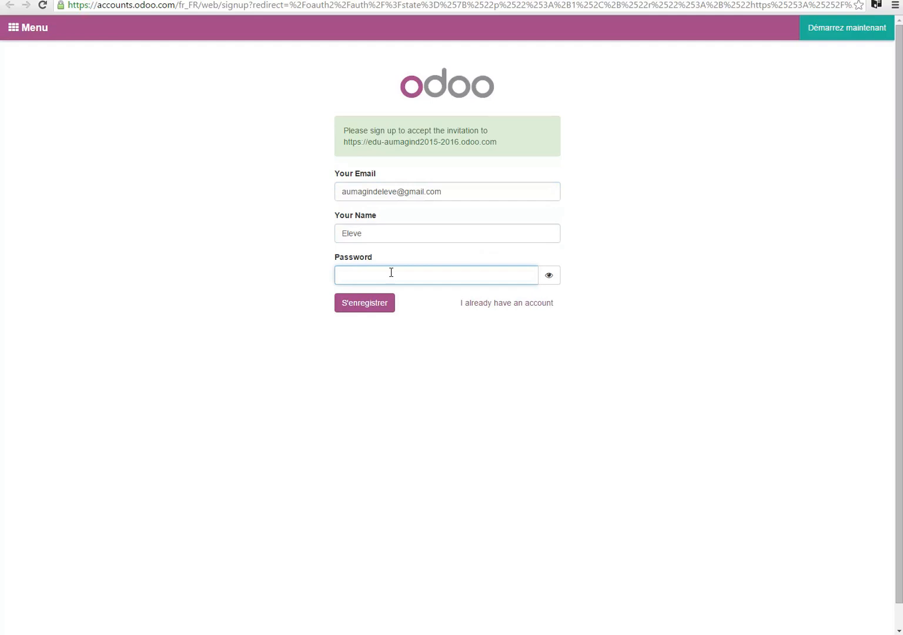
pyautogui.write('•••••••••')
pyautogui.click(378, 304)
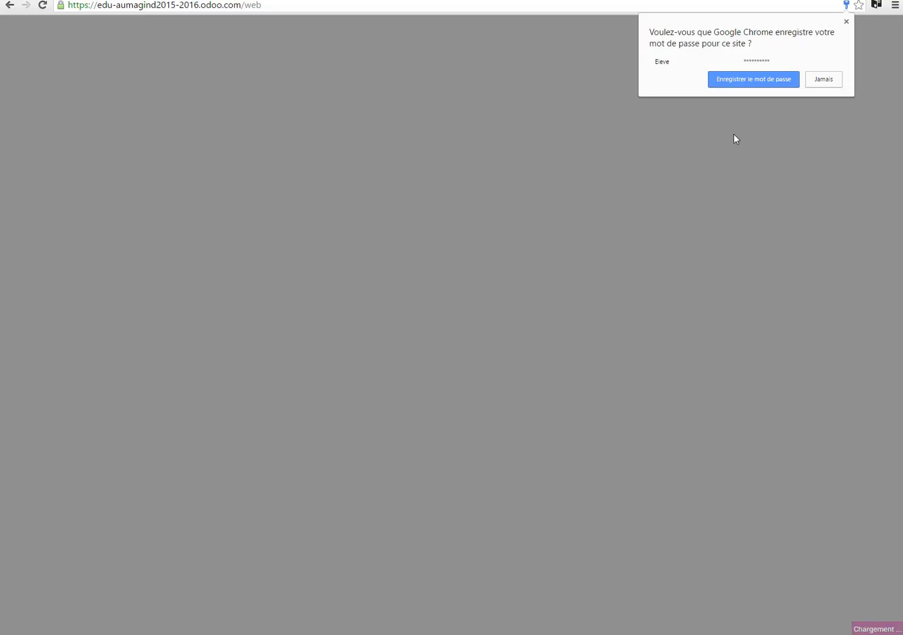
pyautogui.click(835, 83)
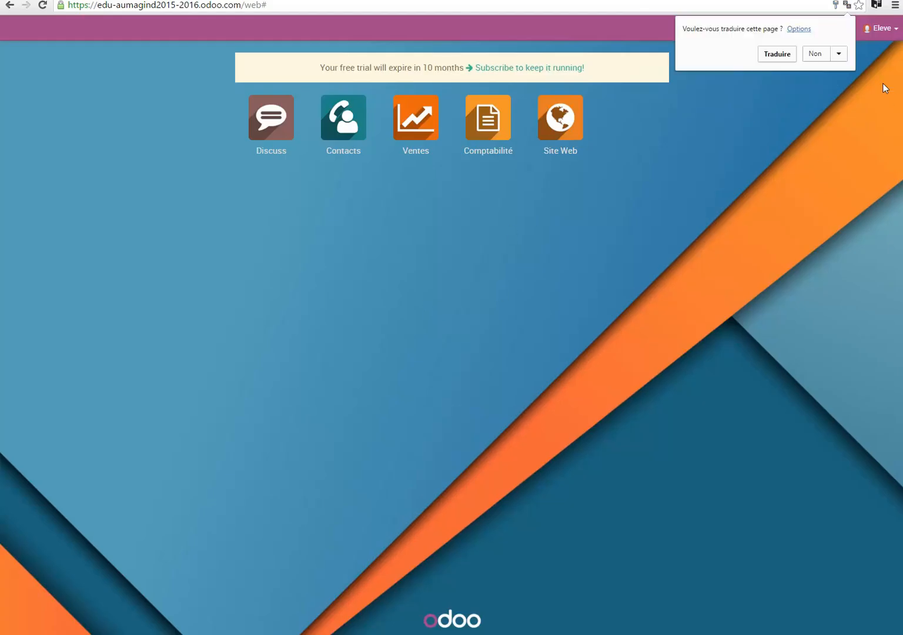
pyautogui.click(817, 55)
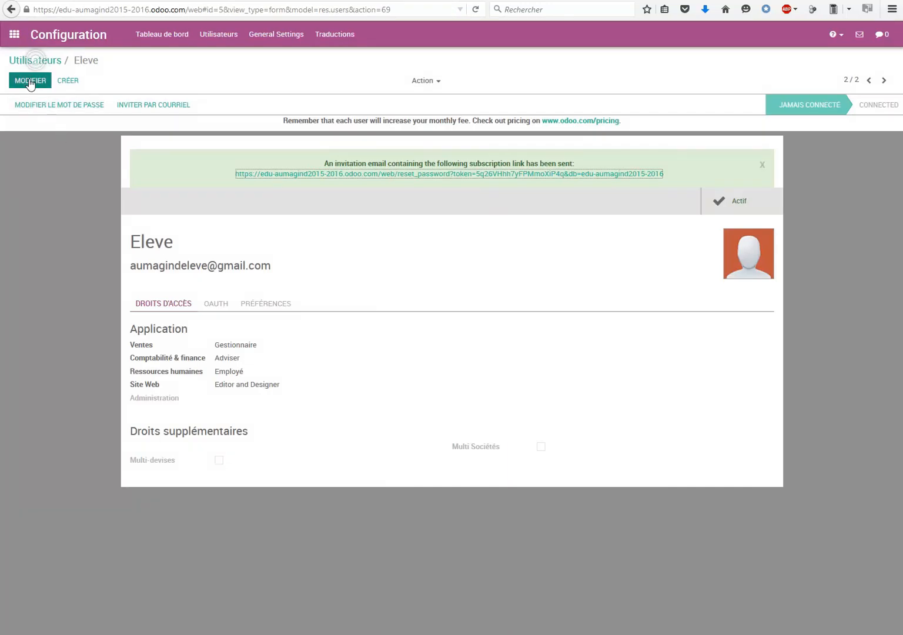
# Open the Eleve record from the Utilisateurs list in the administrator session to check its status, then return to the list.
pyautogui.click(219, 35)
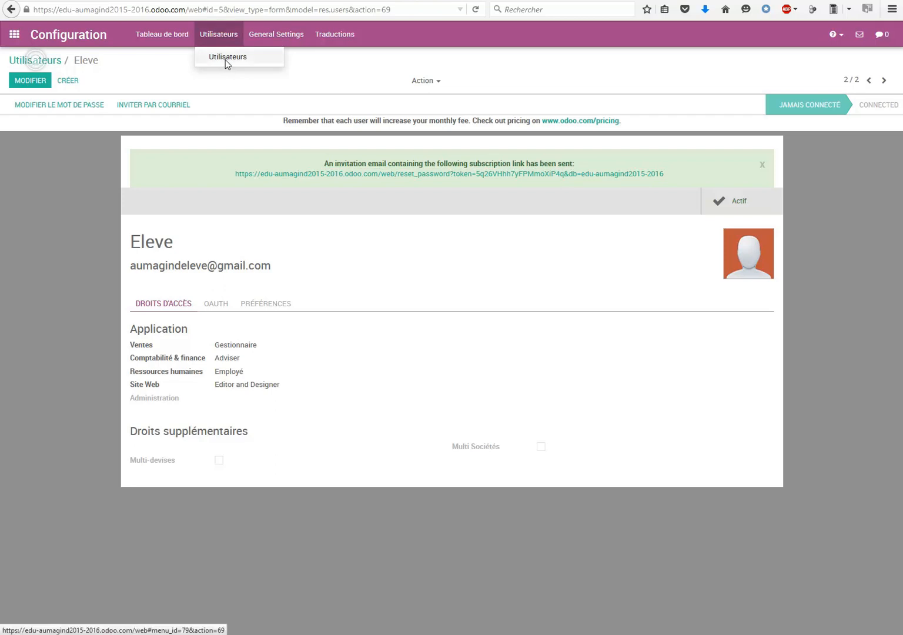
pyautogui.click(225, 59)
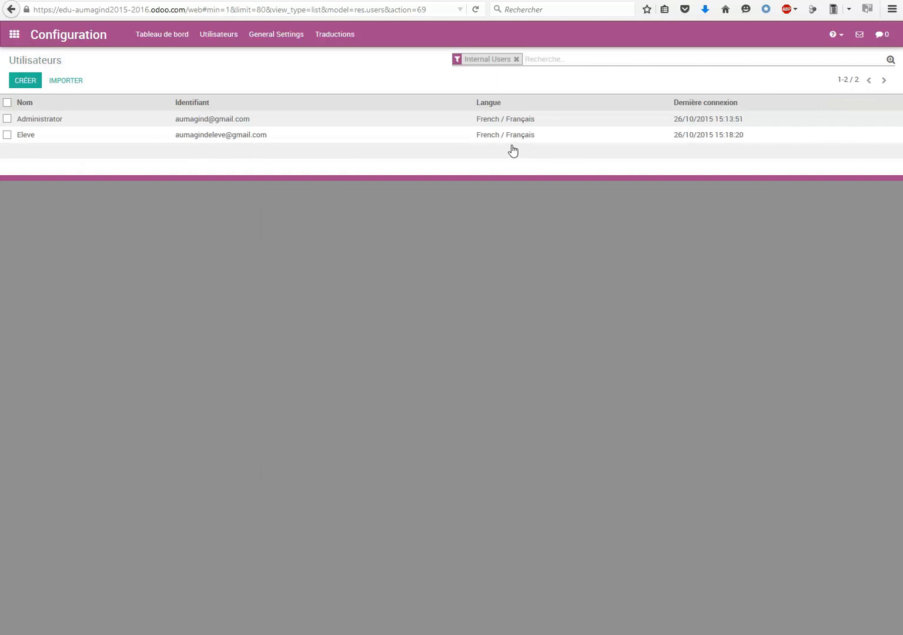
pyautogui.click(192, 141)
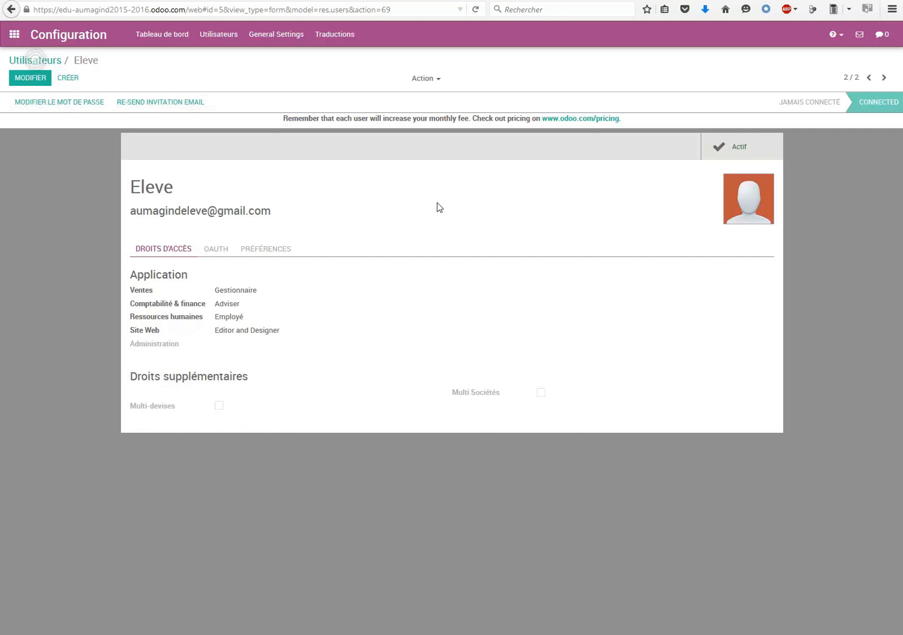
pyautogui.click(220, 35)
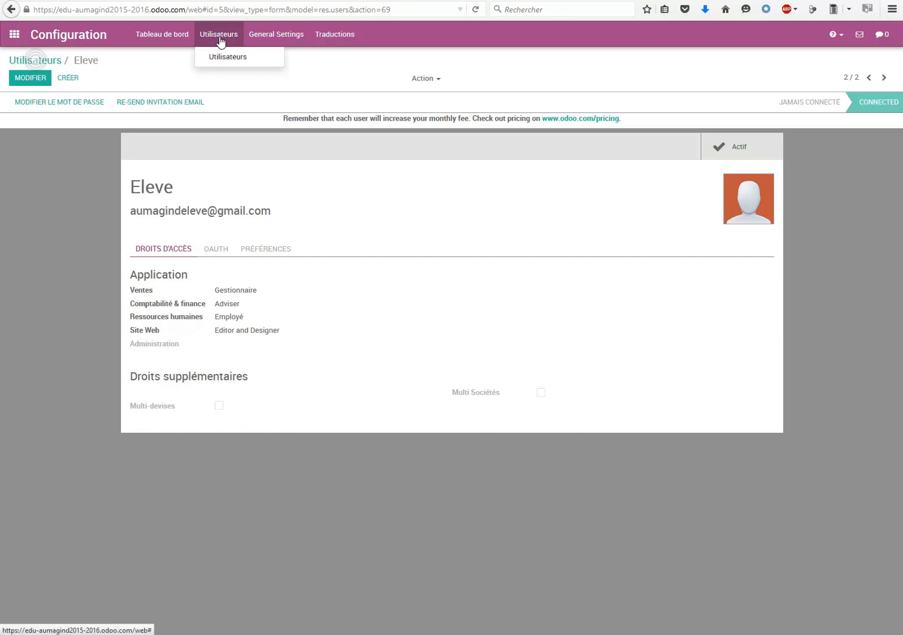
pyautogui.click(223, 57)
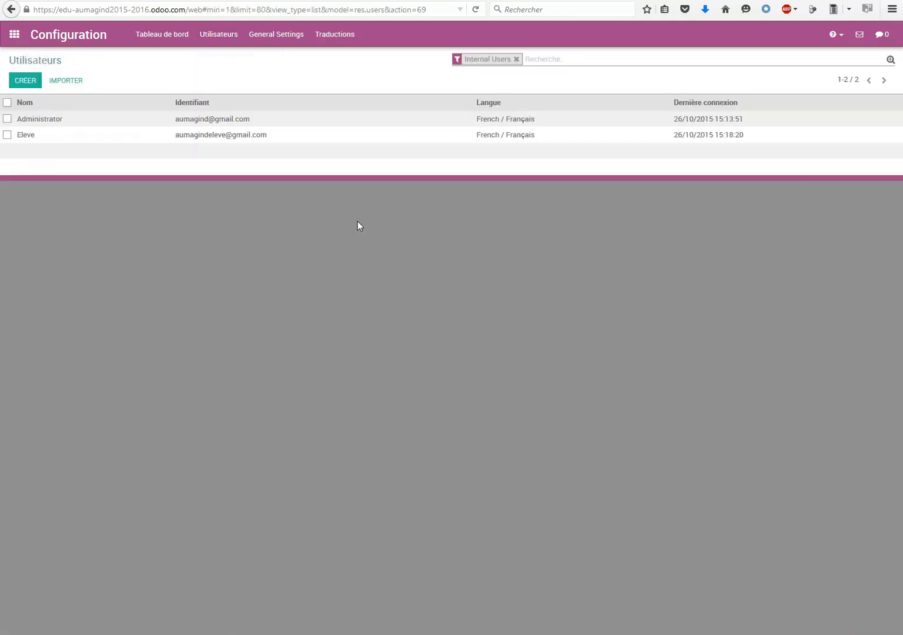